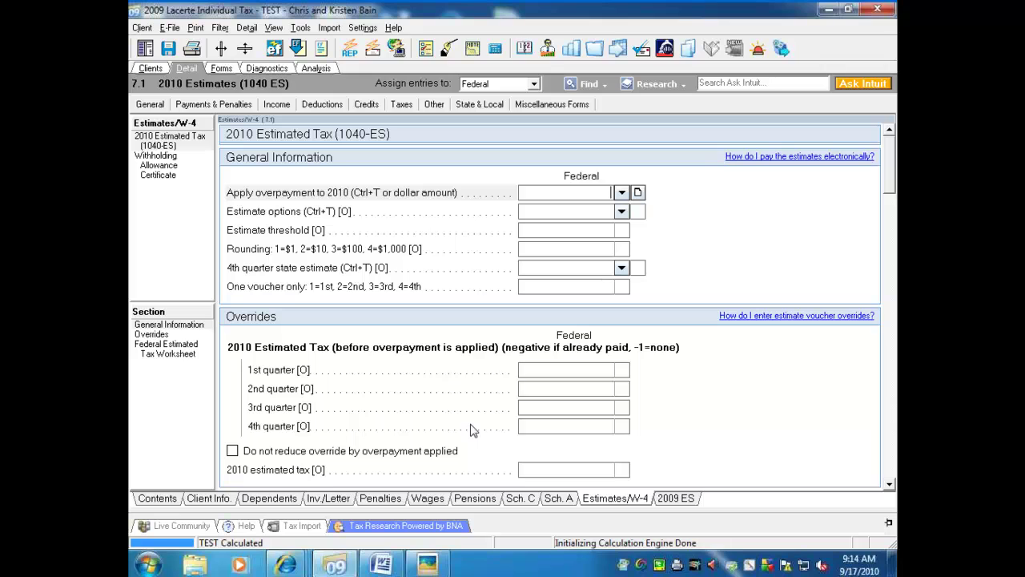
# Override the 2010 estimated tax with -1 and check how the client letter reads in the forms view
pyautogui.click(586, 469)
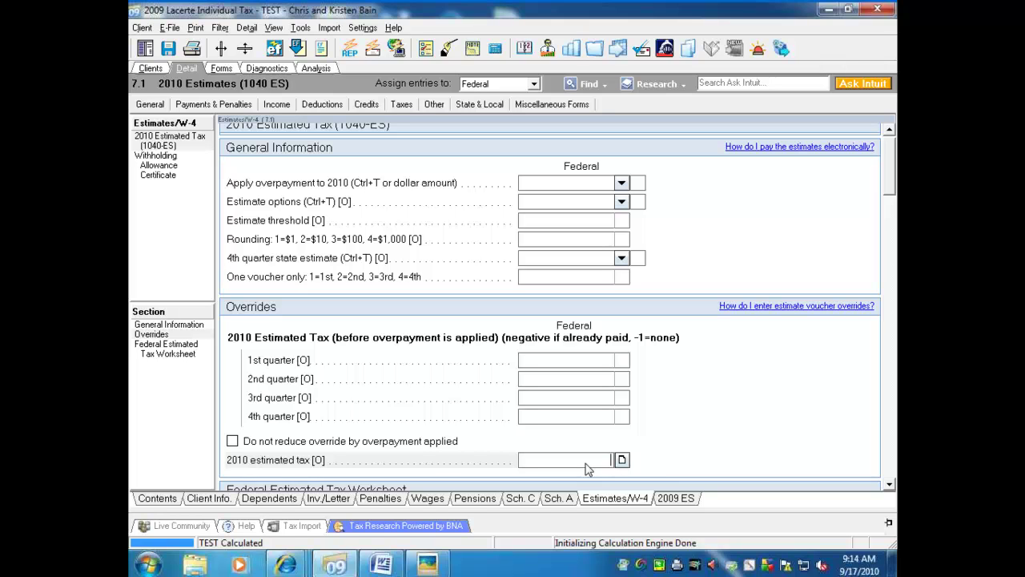
pyautogui.write('-1')
pyautogui.press('Return')
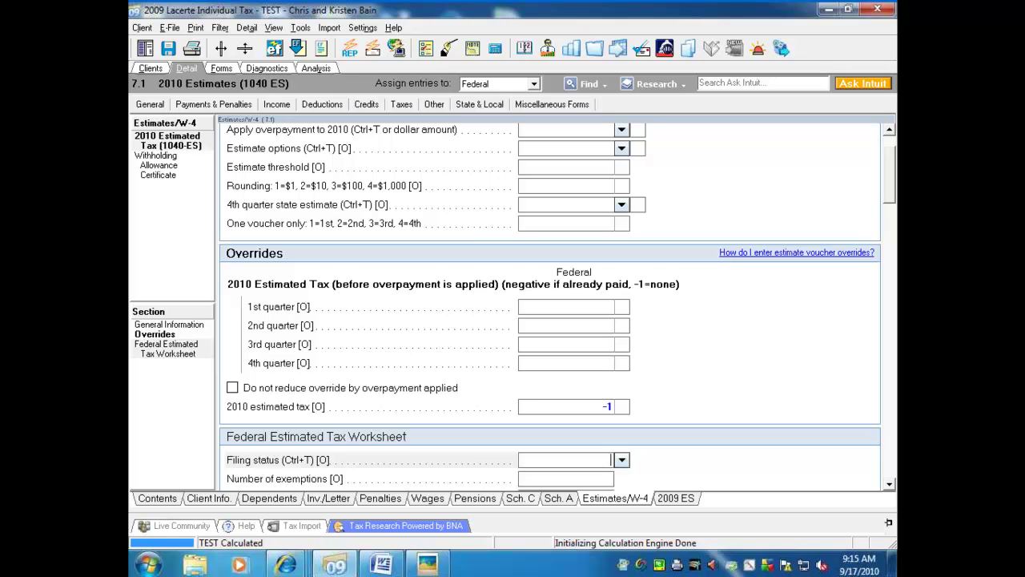
pyautogui.click(226, 68)
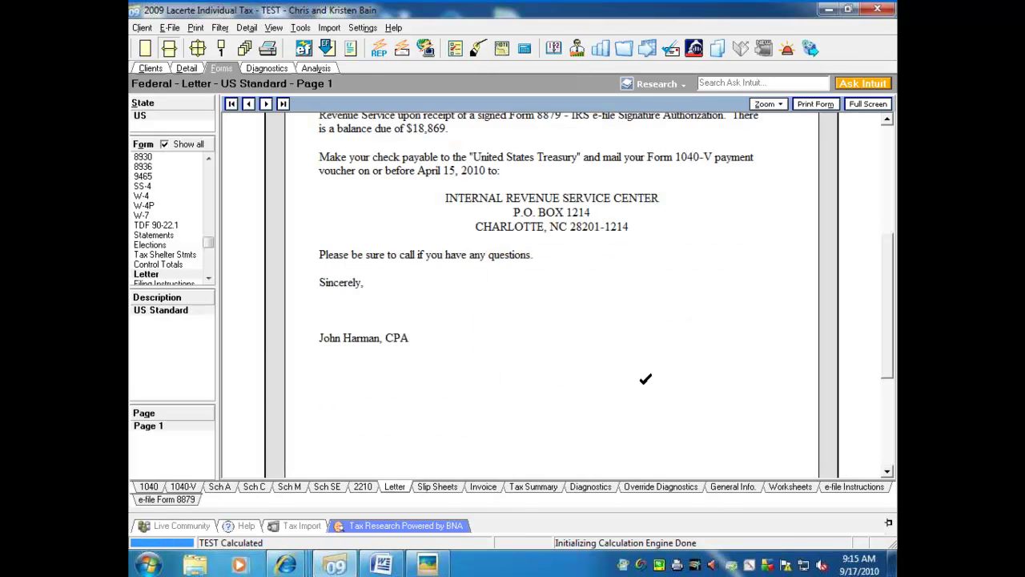
pyautogui.scroll(2, 592, 328)
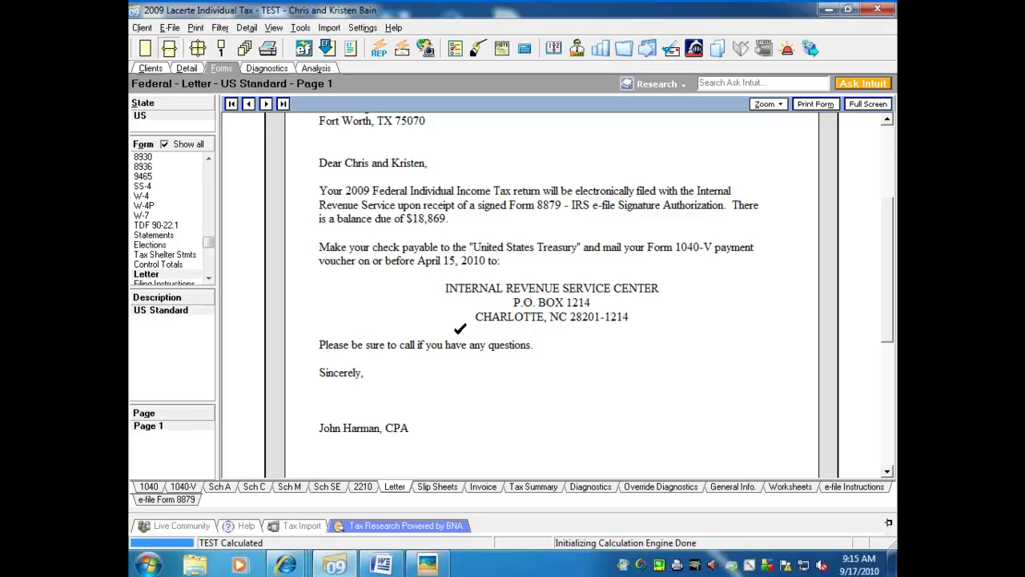
# In the 2010 Estimates detail input, set the estimate options to 8=Print blank estimates
pyautogui.click(189, 69)
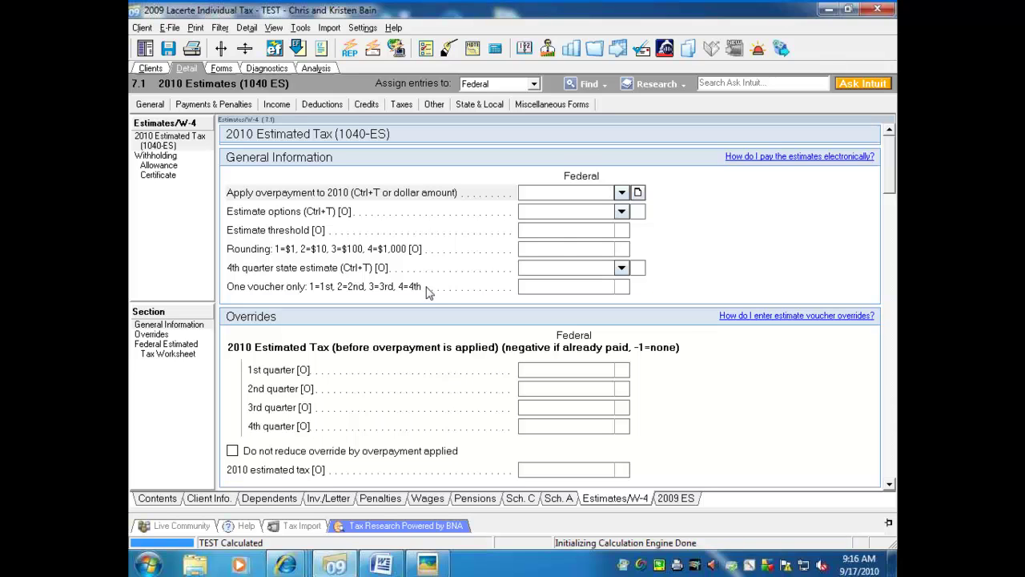
pyautogui.click(621, 212)
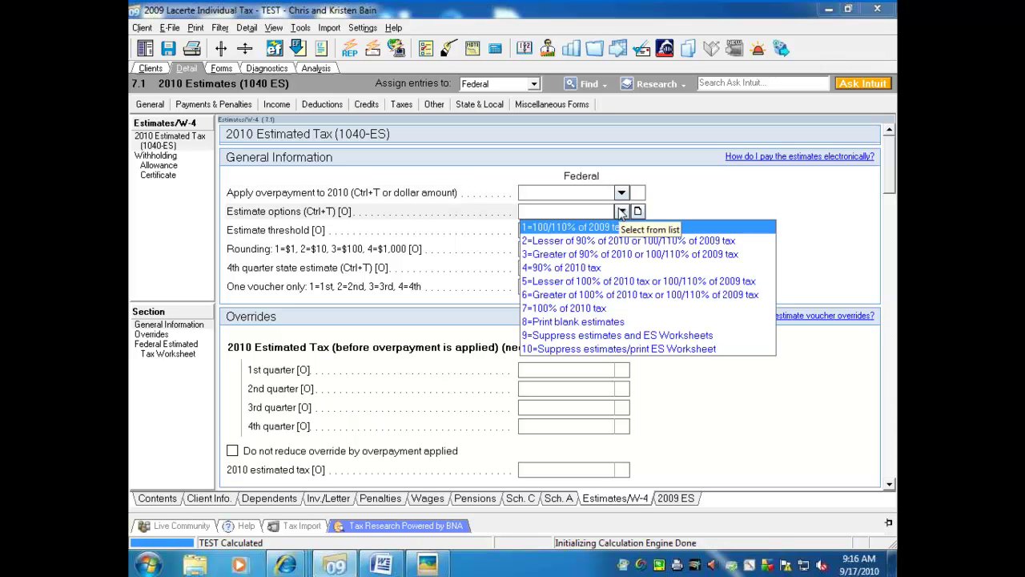
pyautogui.click(623, 322)
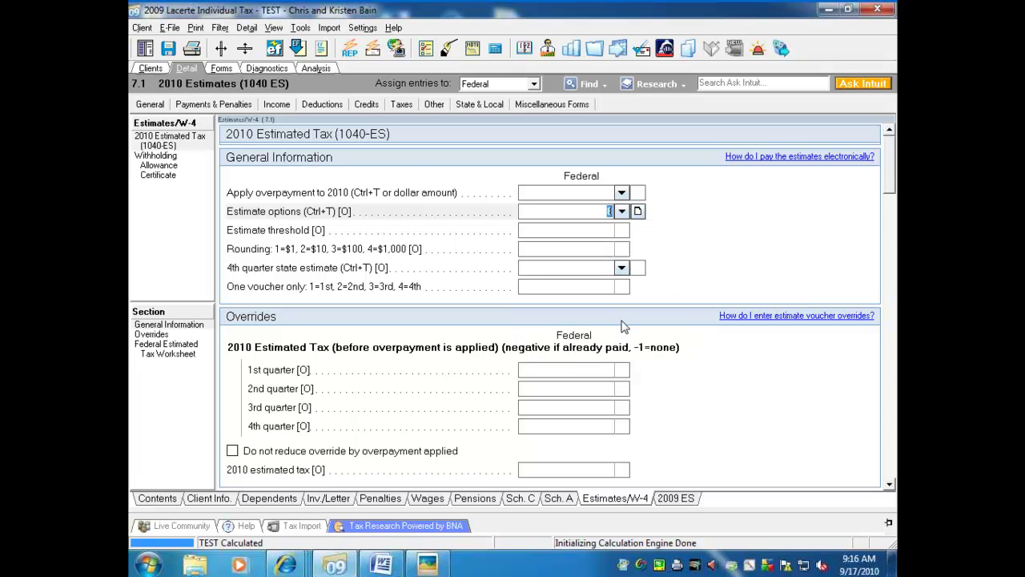
# Inspect the first two Form 1040-ES payment vouchers, checking their payment amount boxes
pyautogui.click(222, 68)
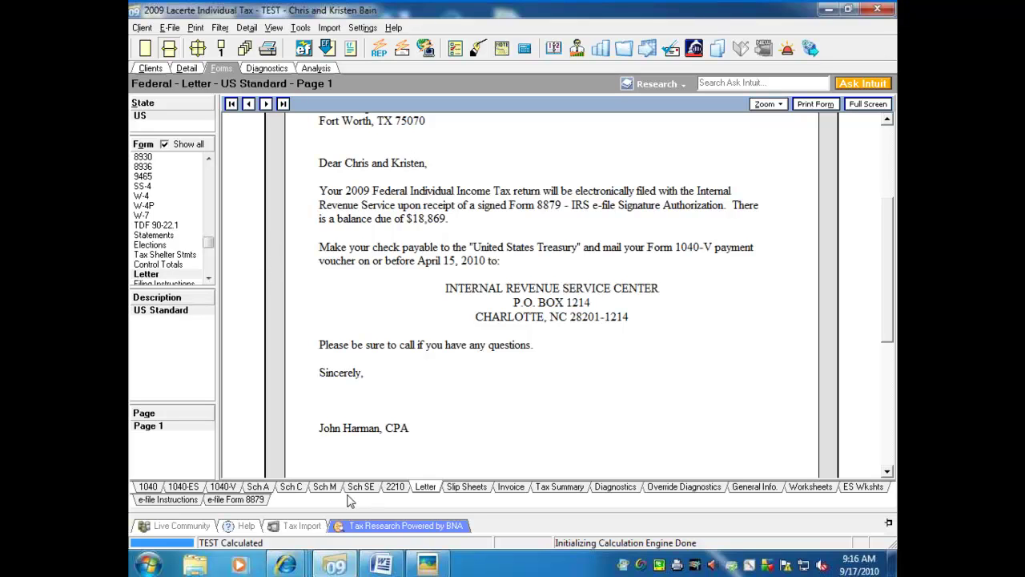
pyautogui.click(183, 487)
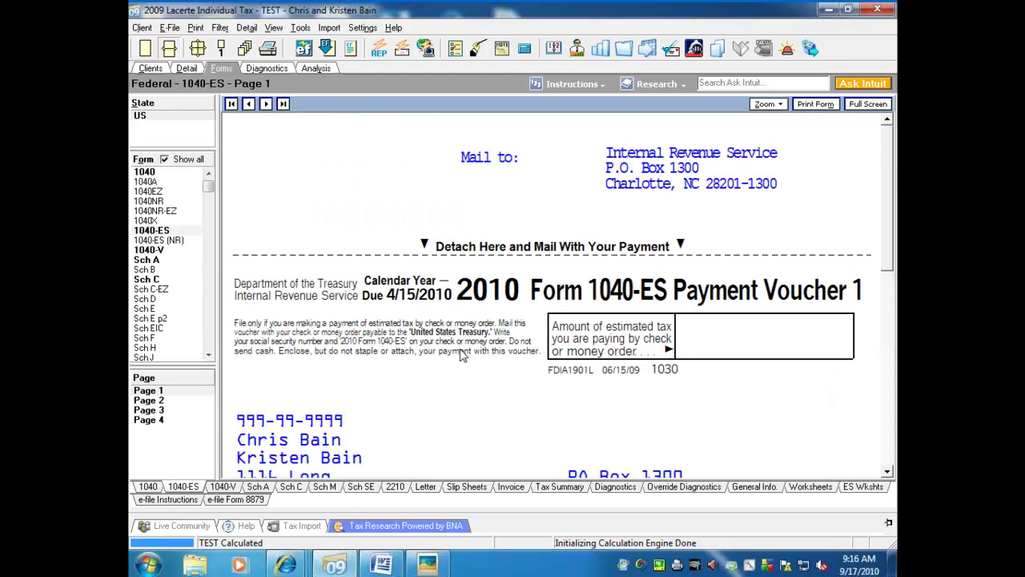
pyautogui.scroll(-3, 460, 355)
pyautogui.scroll(1, 460, 354)
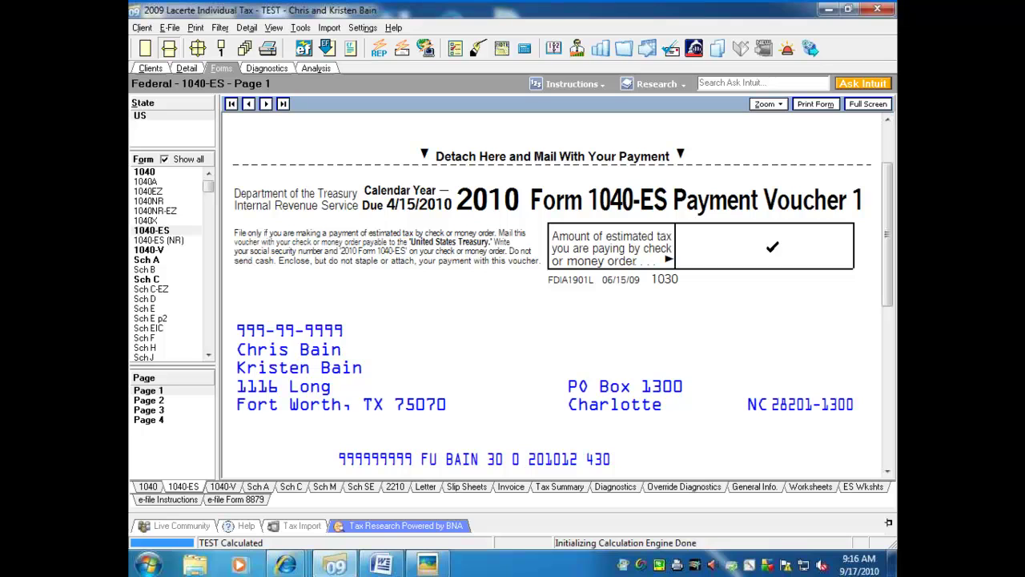
pyautogui.click(149, 405)
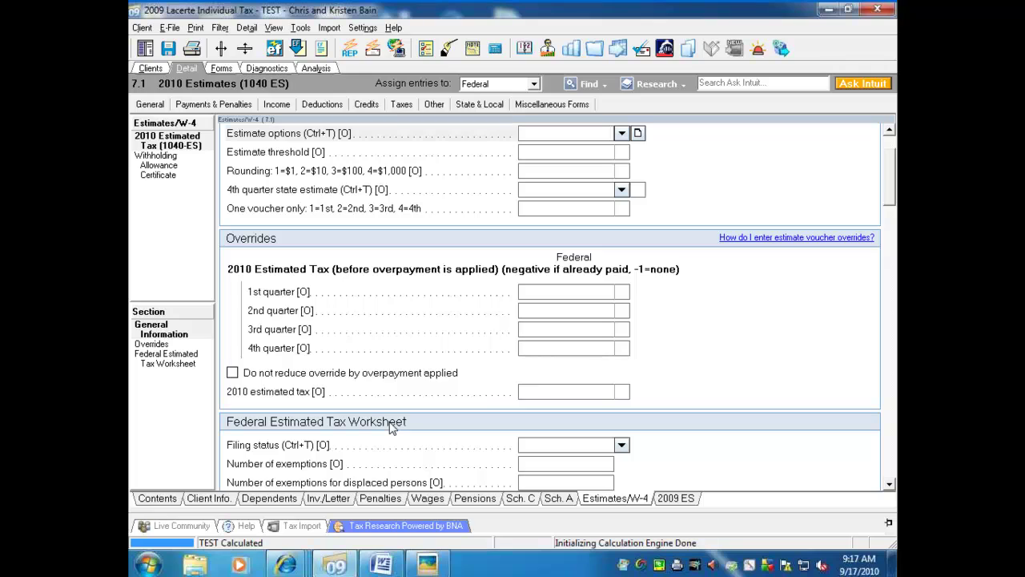
# Enter the 2010 estimated tax overrides by quarter: 1,000 for the 1st and 2,000 each for the 2nd, 3rd and 4th
pyautogui.click(574, 291)
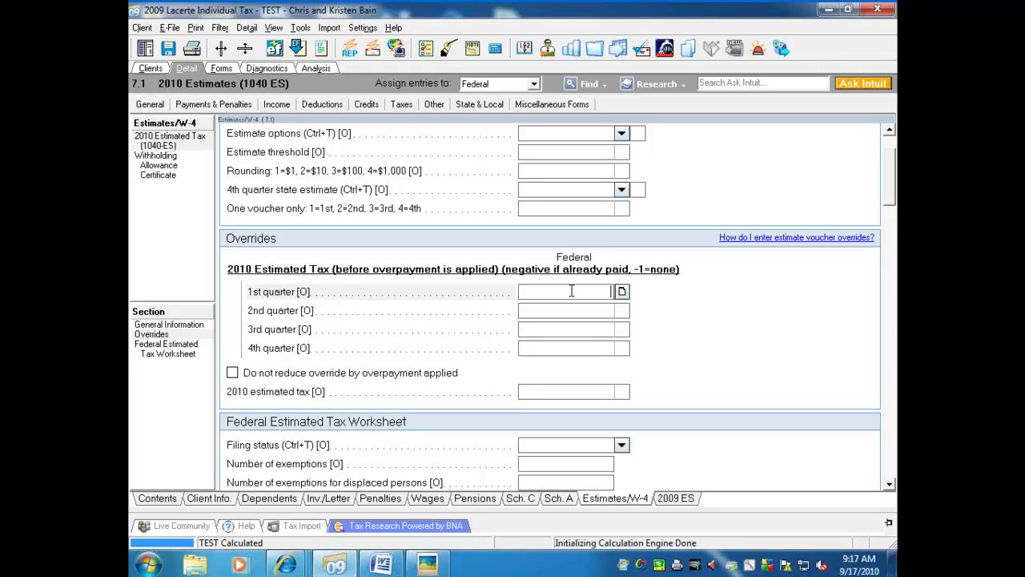
pyautogui.write('1,')
pyautogui.write('000')
pyautogui.press('Return')
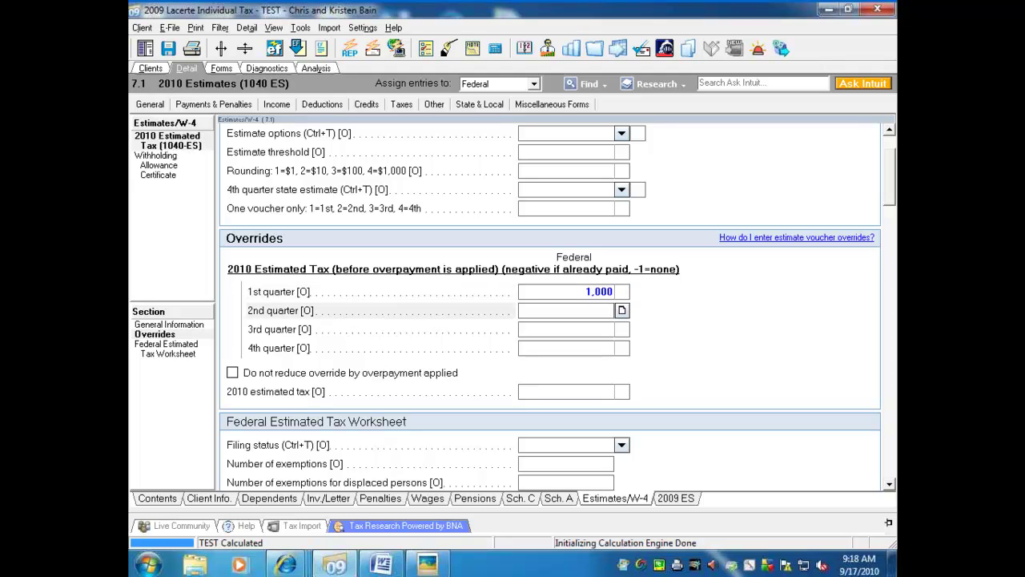
pyautogui.write('2,000')
pyautogui.press('Return')
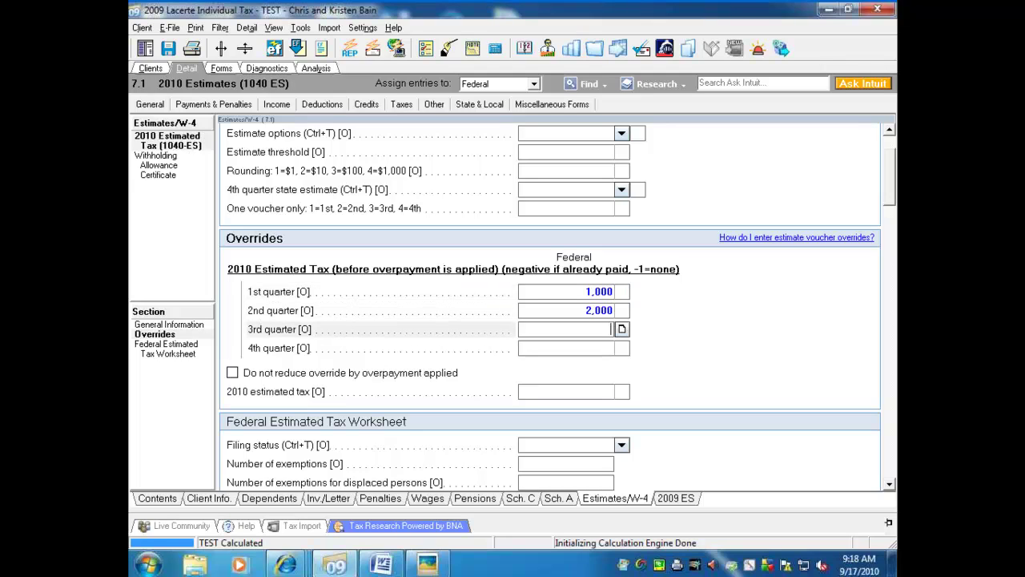
pyautogui.write('2000')
pyautogui.press('Return')
pyautogui.write('2,000')
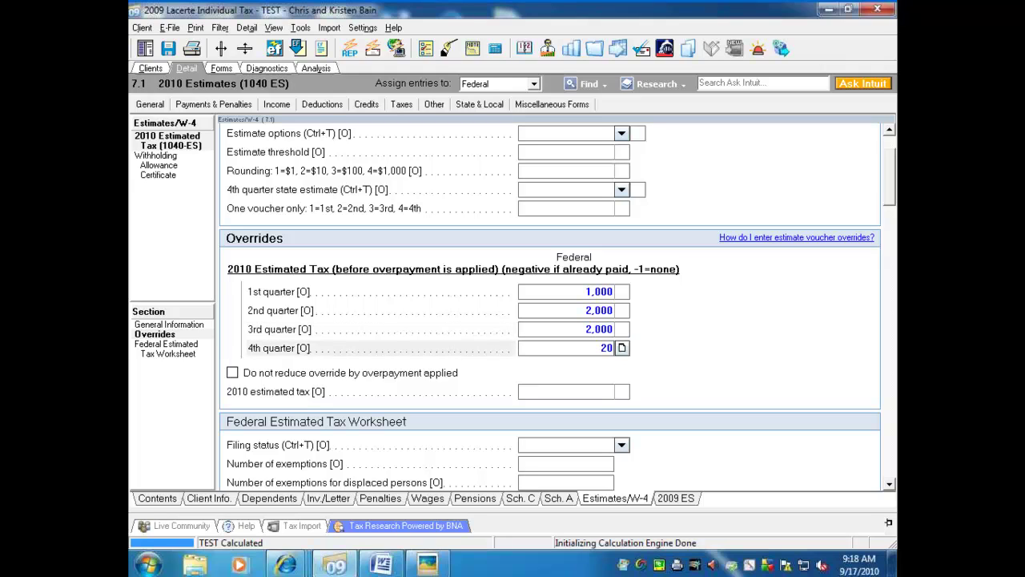
pyautogui.press('Return')
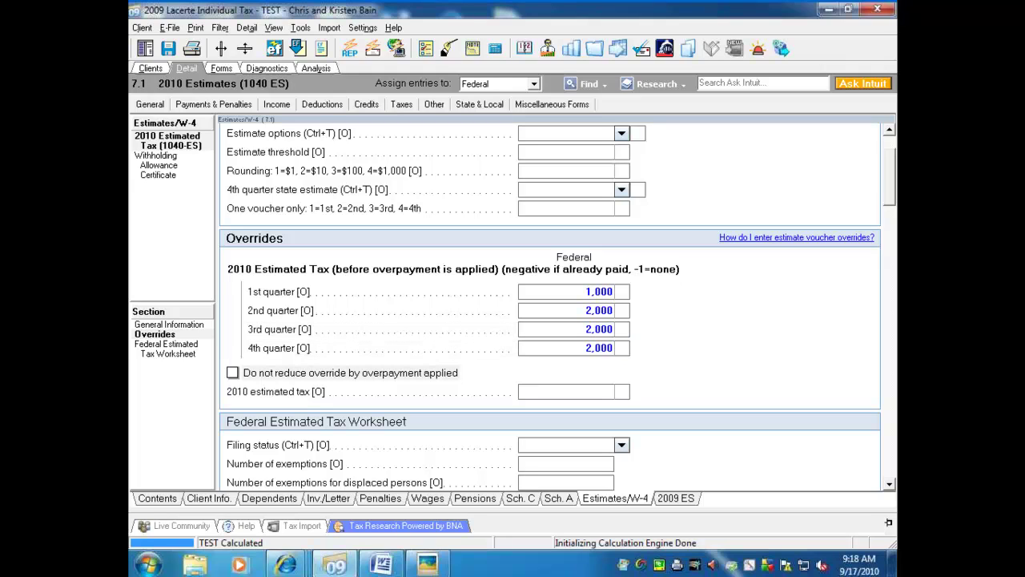
# Enable "Do not reduce override by overpayment applied" and set the 2010 estimated tax override to 7,000
pyautogui.click(232, 374)
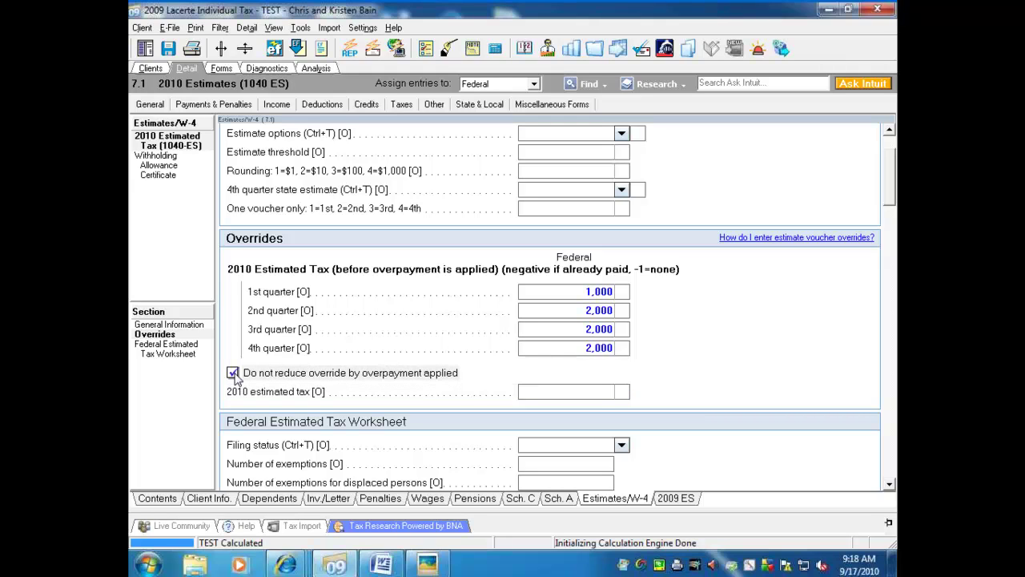
pyautogui.click(586, 395)
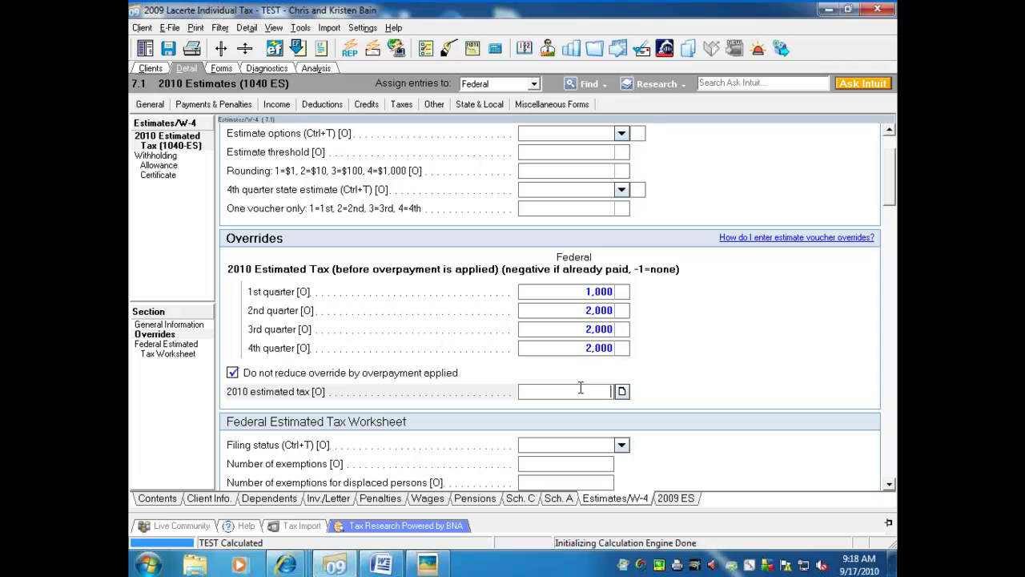
pyautogui.write('7,00')
pyautogui.write('00')
pyautogui.press('Return')
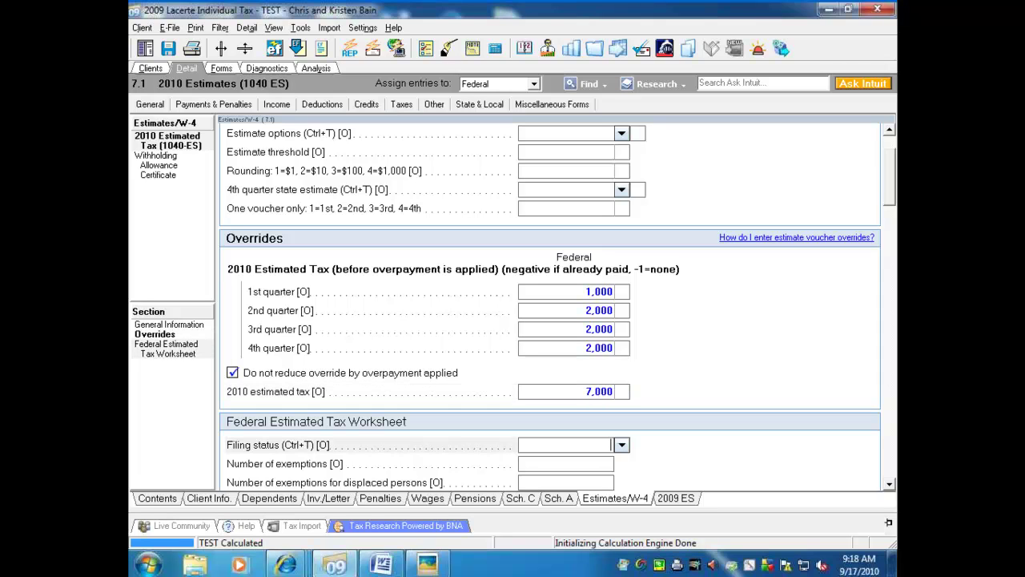
# Review the amounts on the Form 1040-ES payment vouchers and read through the client letter
pyautogui.click(222, 68)
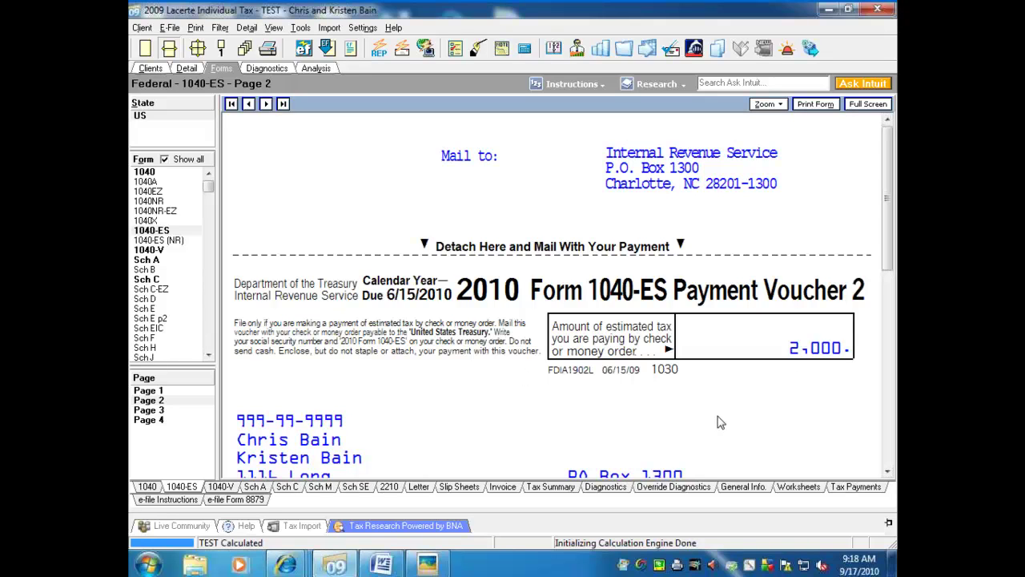
pyautogui.scroll(-5, 796, 395)
pyautogui.scroll(3, 764, 350)
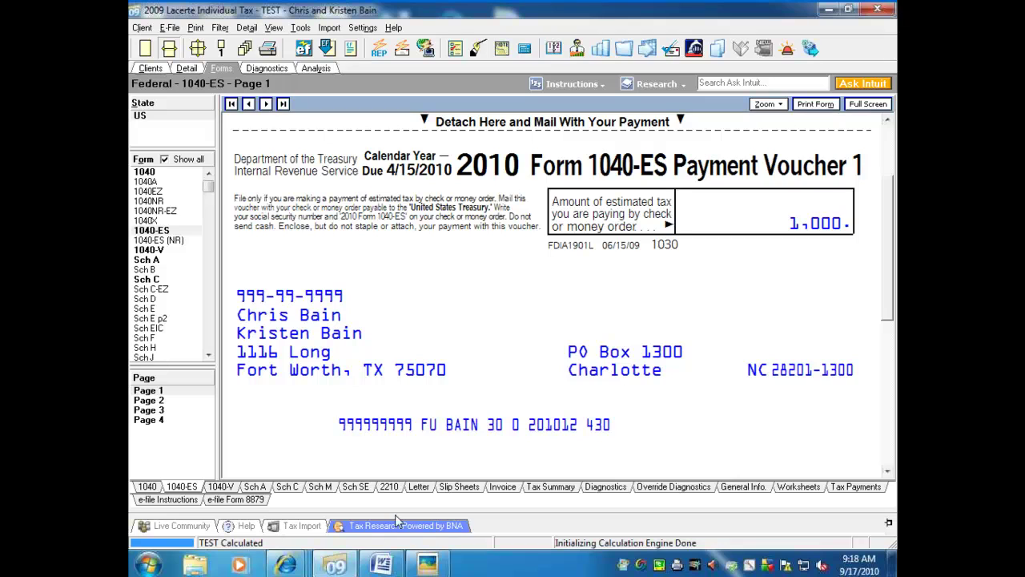
pyautogui.click(419, 487)
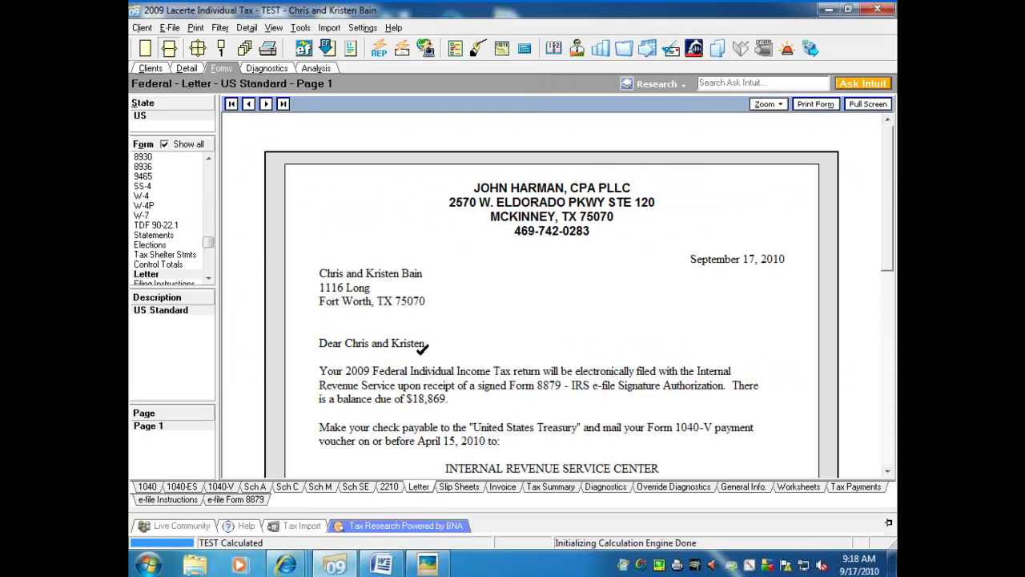
pyautogui.scroll(-8, 575, 364)
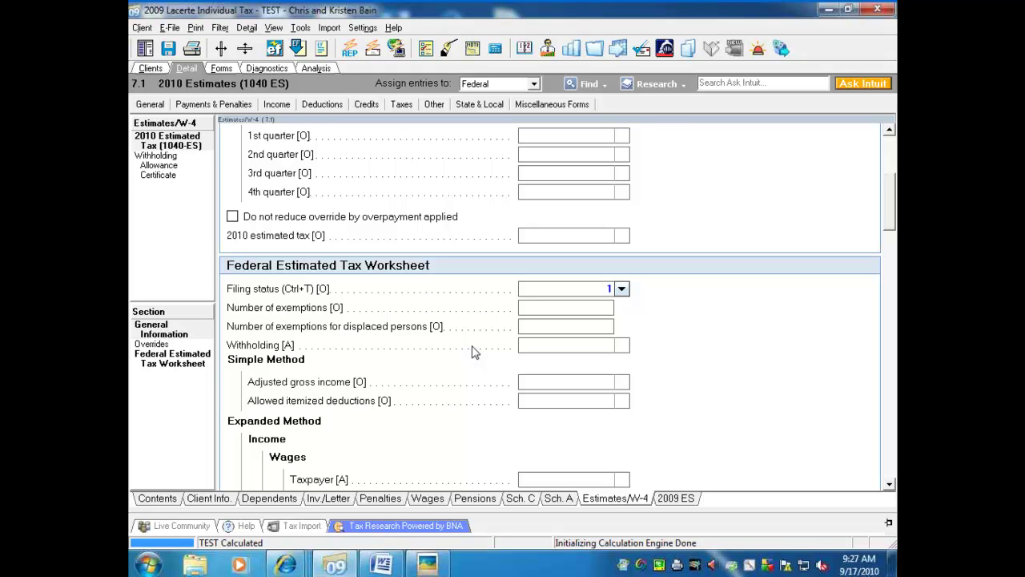
# Examine the Federal Estimated Tax Worksheet's income, adjustments, itemized deductions and AMT entry fields
pyautogui.scroll(-3, 464, 323)
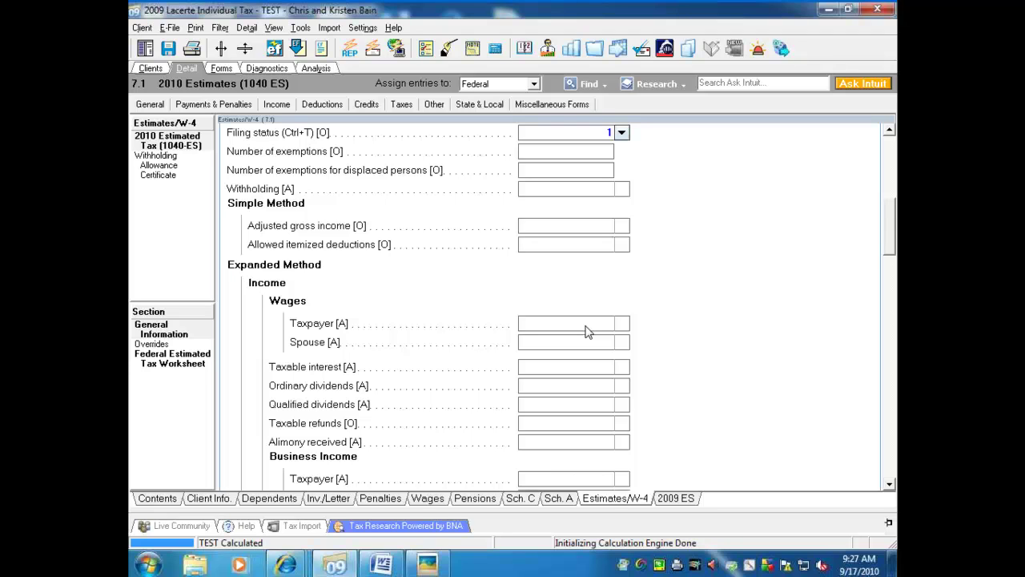
pyautogui.scroll(-3, 481, 382)
pyautogui.scroll(-2, 451, 338)
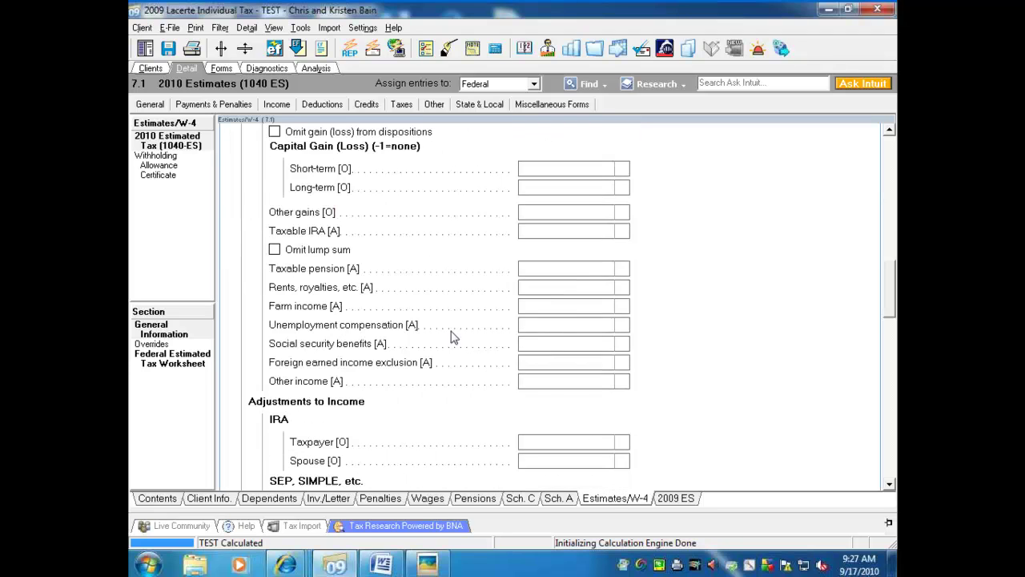
pyautogui.scroll(-2, 450, 337)
pyautogui.scroll(-2, 450, 337)
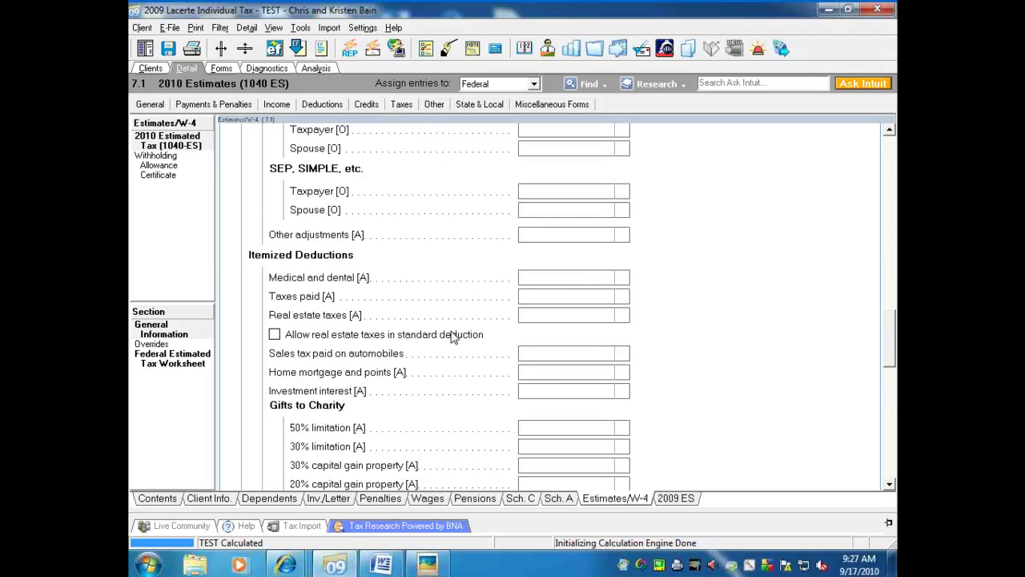
pyautogui.scroll(-1, 451, 337)
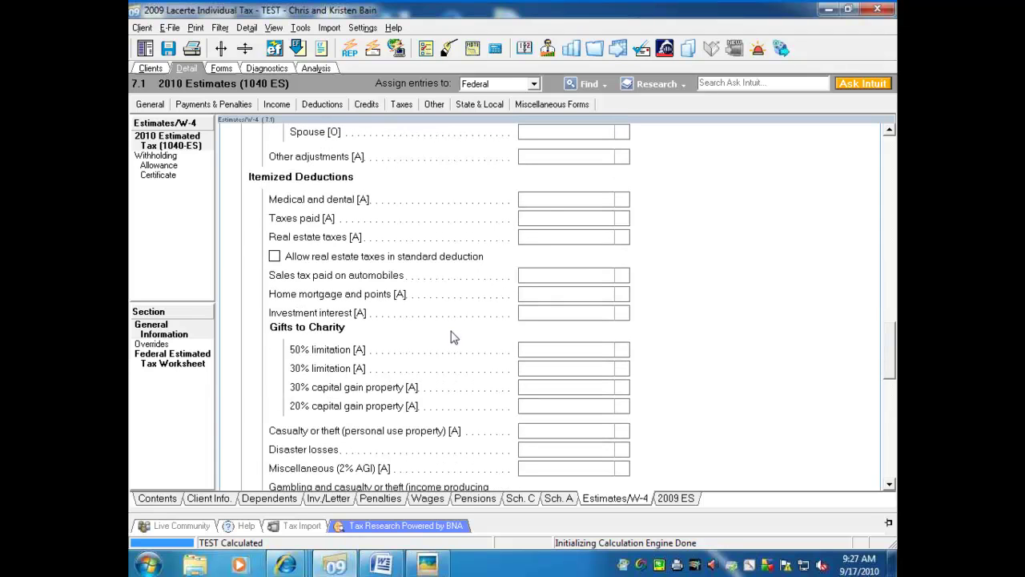
pyautogui.scroll(-3, 451, 337)
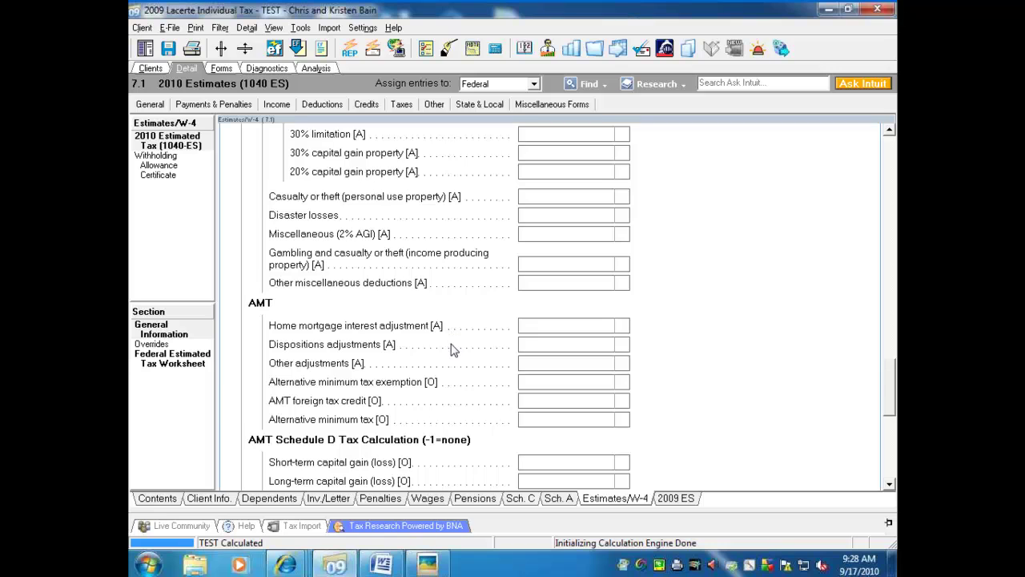
pyautogui.scroll(6, 451, 350)
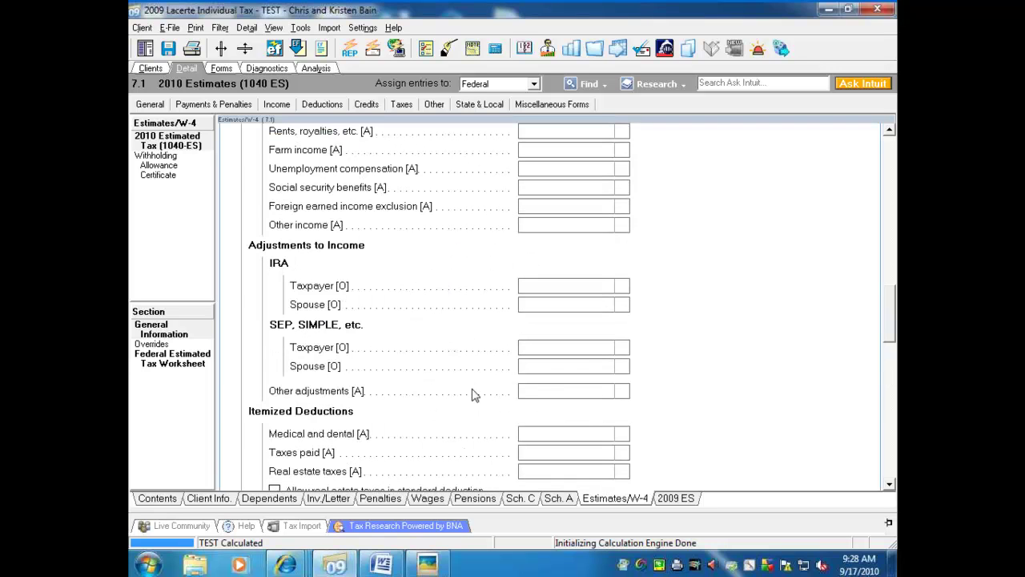
pyautogui.scroll(1, 472, 394)
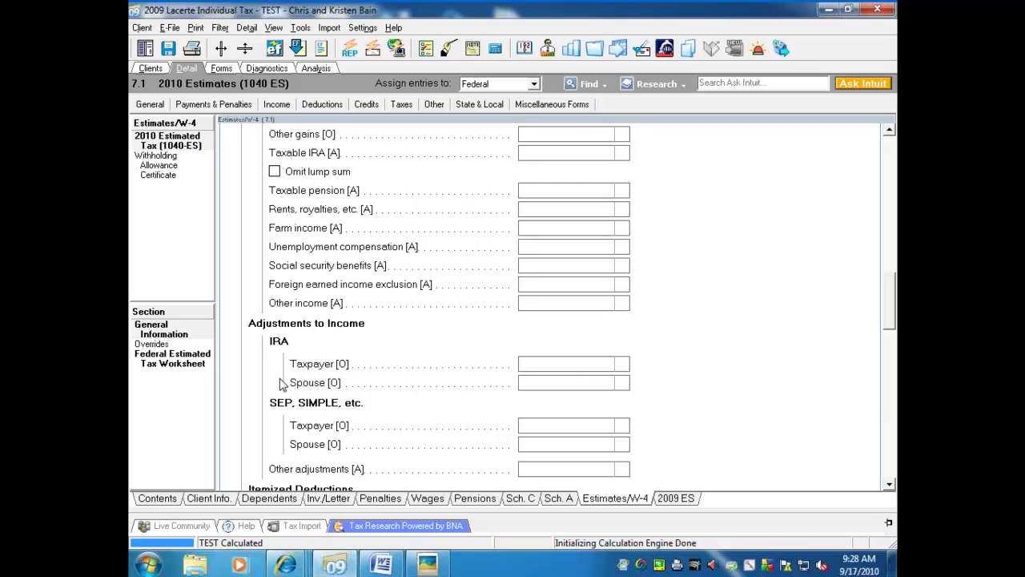
pyautogui.scroll(6, 529, 383)
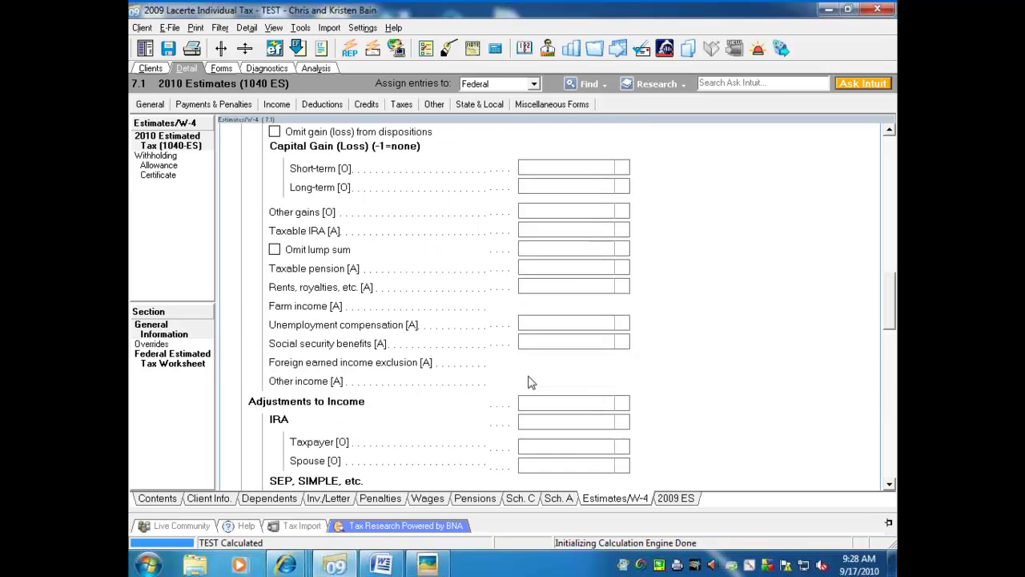
pyautogui.scroll(6, 528, 383)
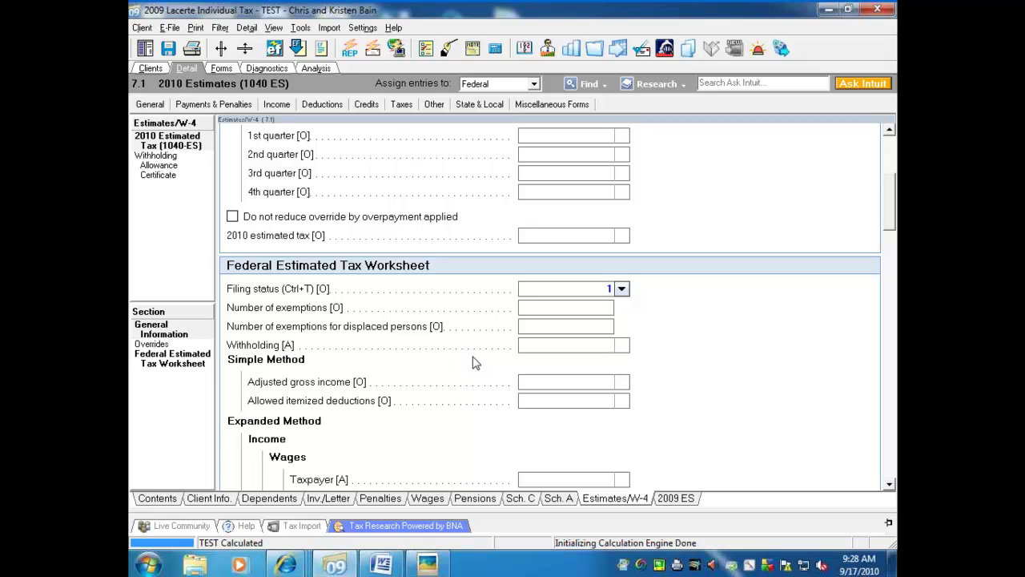
# Set the Federal Estimated Tax Worksheet's filing status to 2=Married Filing Jointly
pyautogui.click(622, 289)
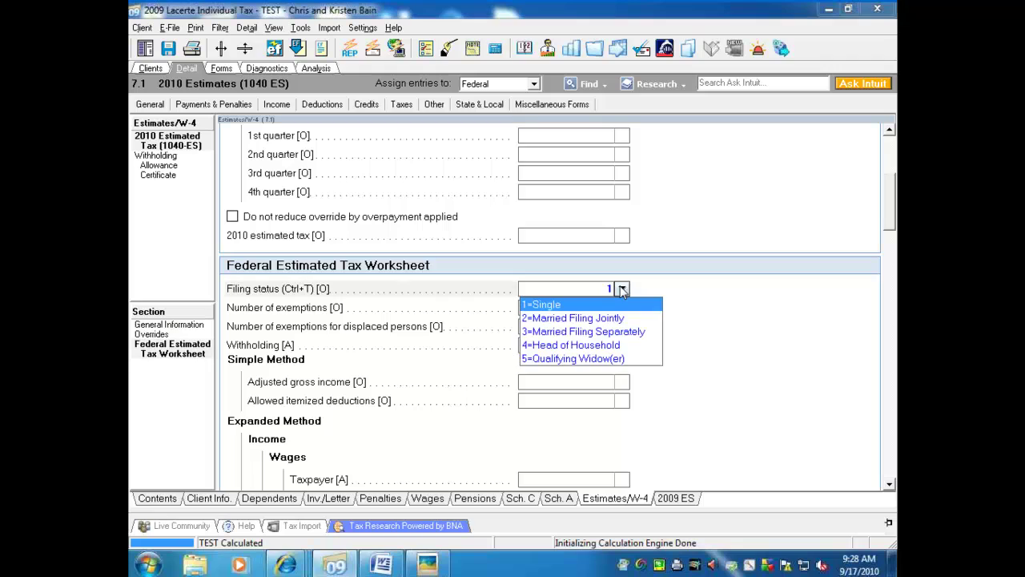
pyautogui.click(563, 320)
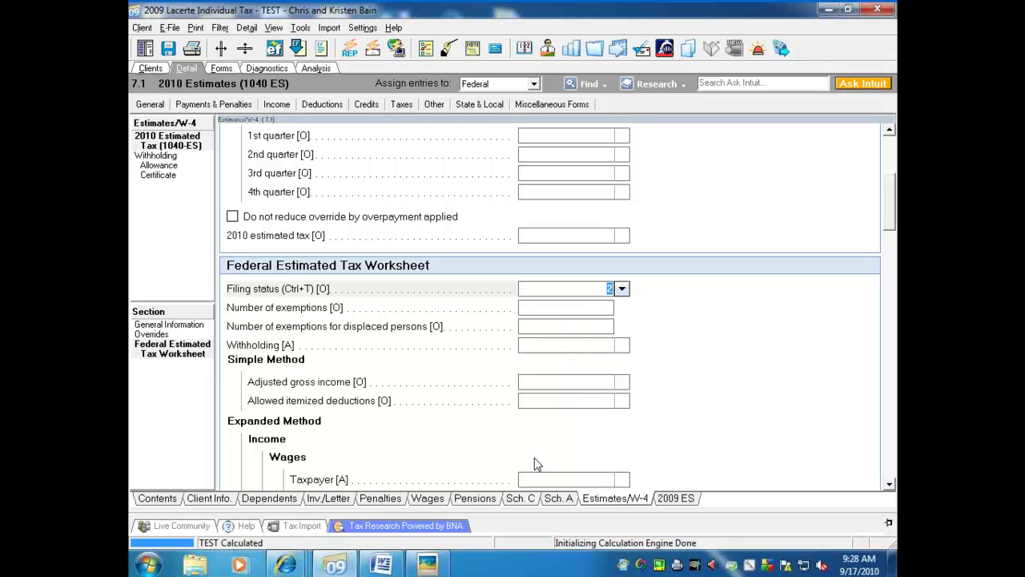
pyautogui.scroll(-3, 538, 465)
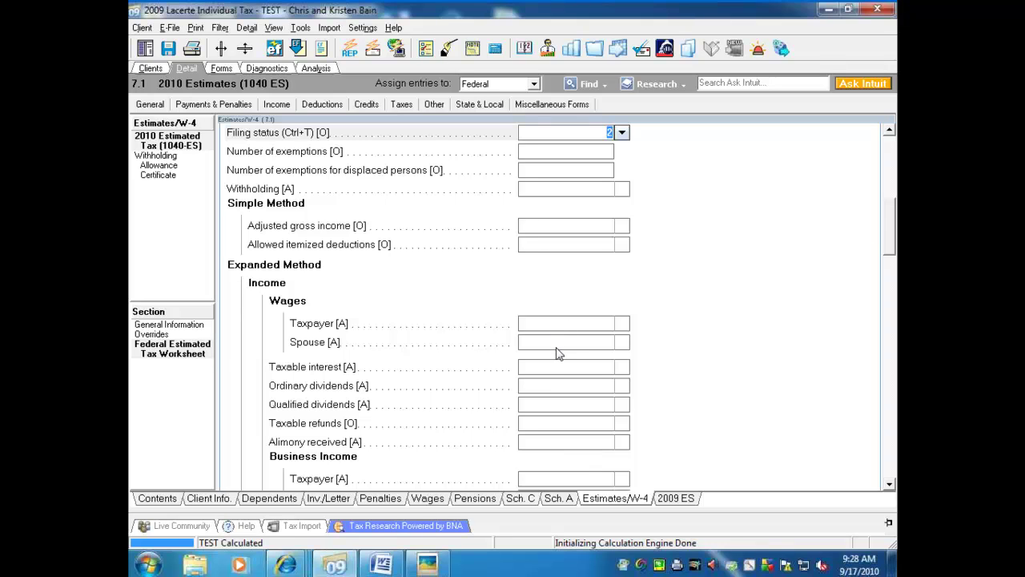
# Review the worksheet's expanded-method income fields and the choices available for the 2010 Estimate options
pyautogui.scroll(-2, 558, 354)
pyautogui.scroll(-3, 552, 362)
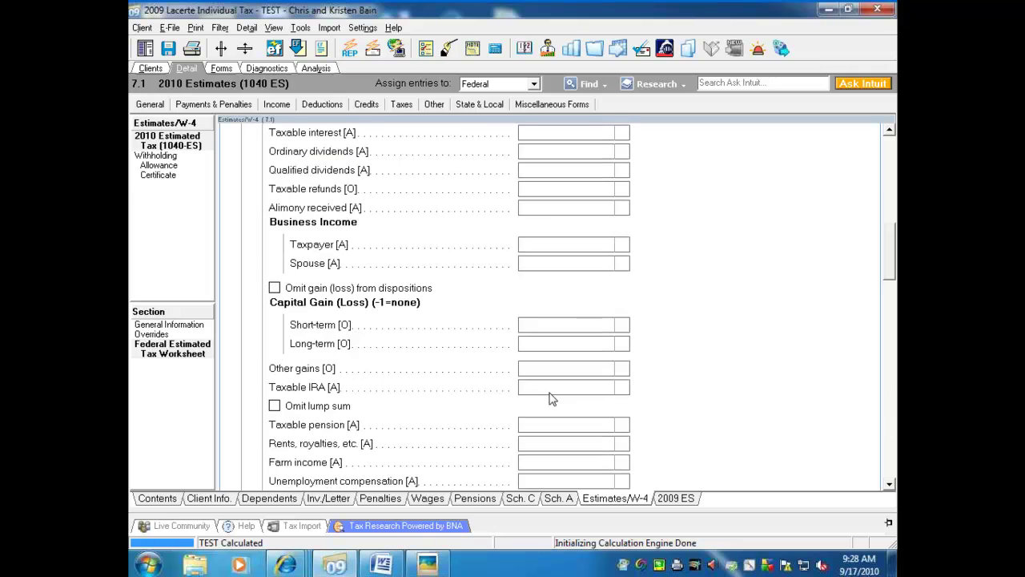
pyautogui.scroll(-2, 552, 397)
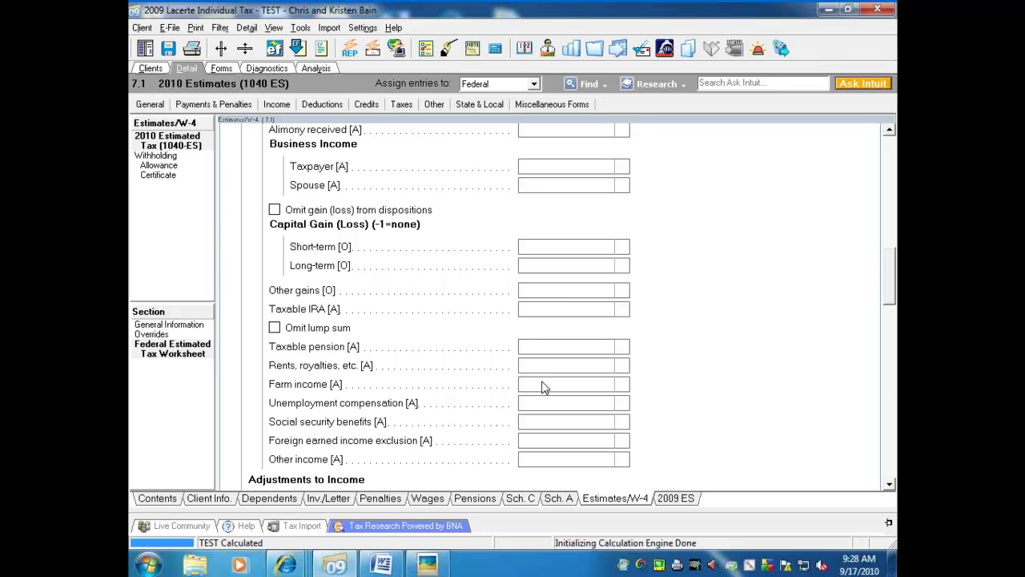
pyautogui.scroll(10, 541, 387)
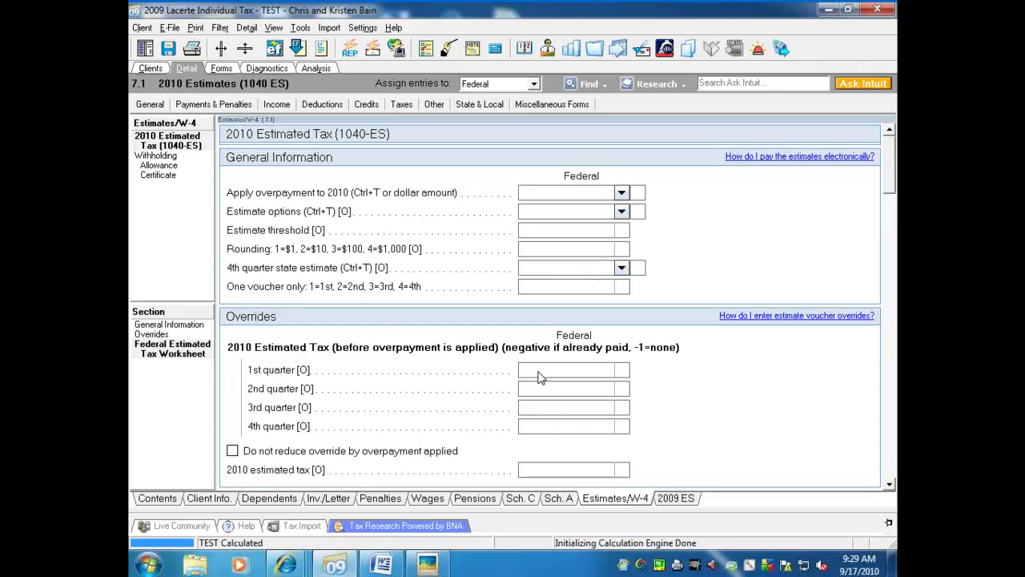
pyautogui.click(622, 211)
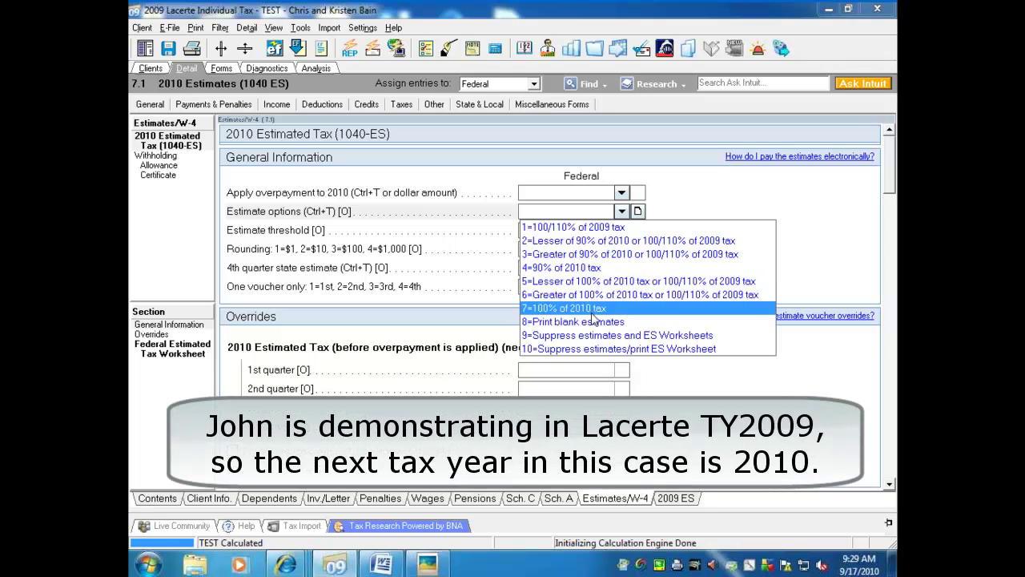
pyautogui.click(483, 276)
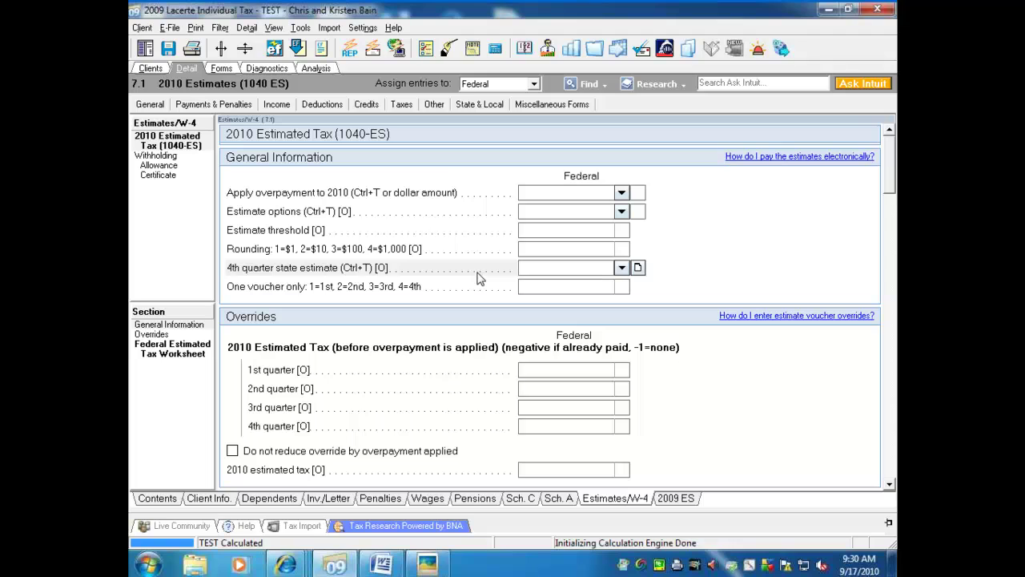
# Open the 2009 Estimated Tax Payments input and review its quarterly, additional and Paid with Extension entry fields
pyautogui.click(213, 107)
pyautogui.click(229, 120)
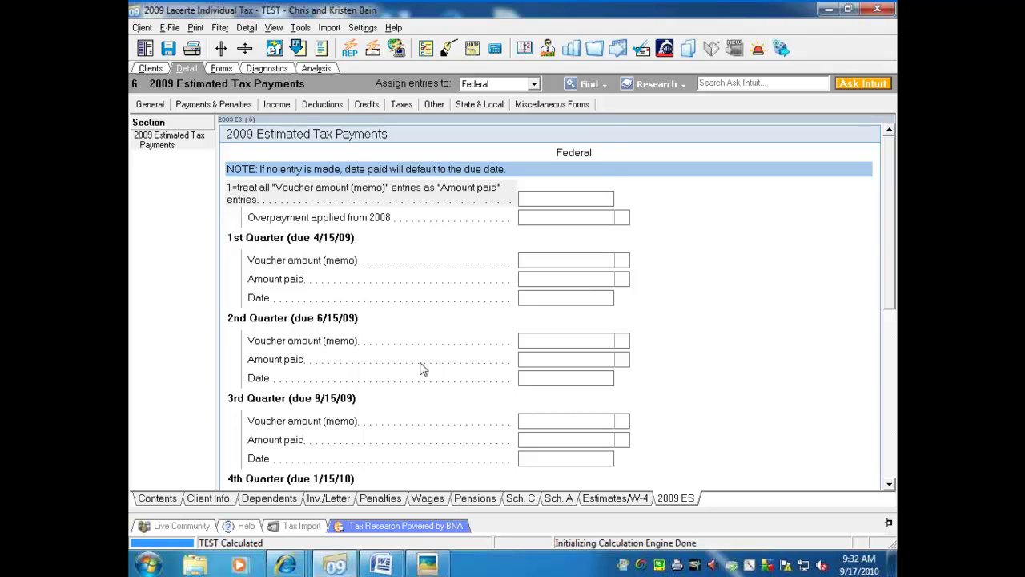
pyautogui.scroll(-4, 425, 382)
pyautogui.scroll(-3, 425, 382)
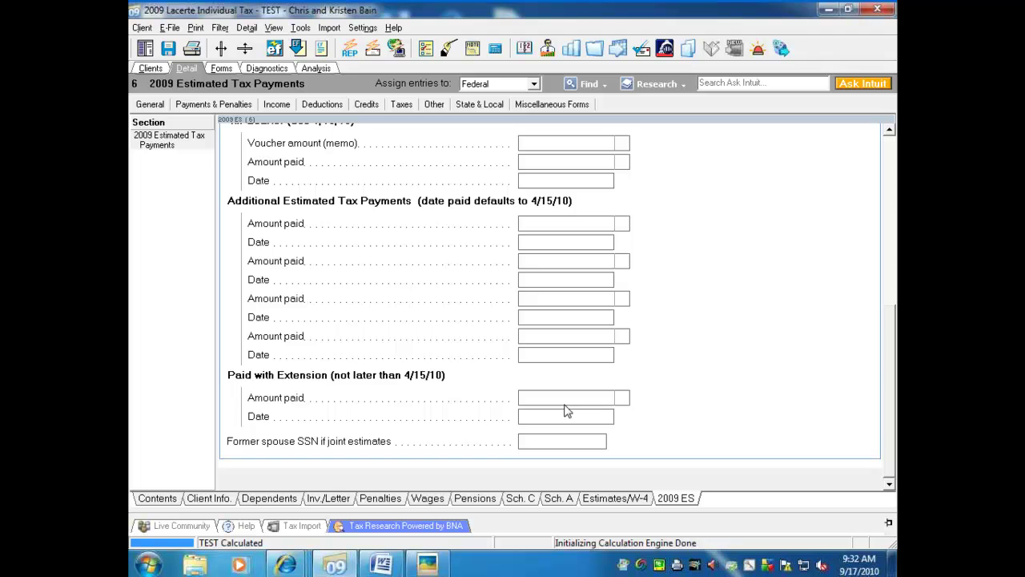
# Switch to Extension_Memo.jpg in Picasa Photo Viewer and move its window aside to compare it with the Paid with Extension fields
pyautogui.click(424, 565)
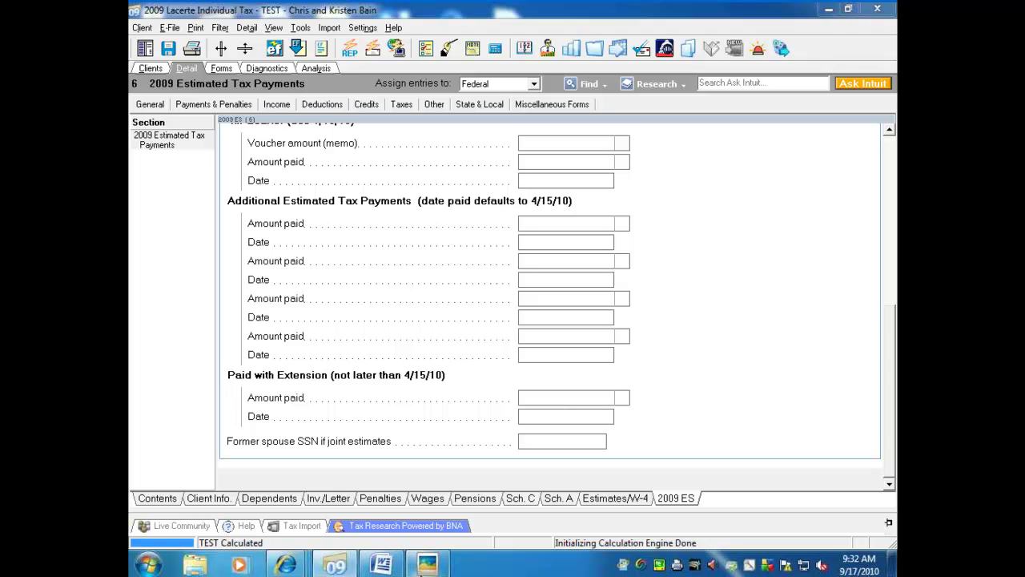
pyautogui.click(425, 565)
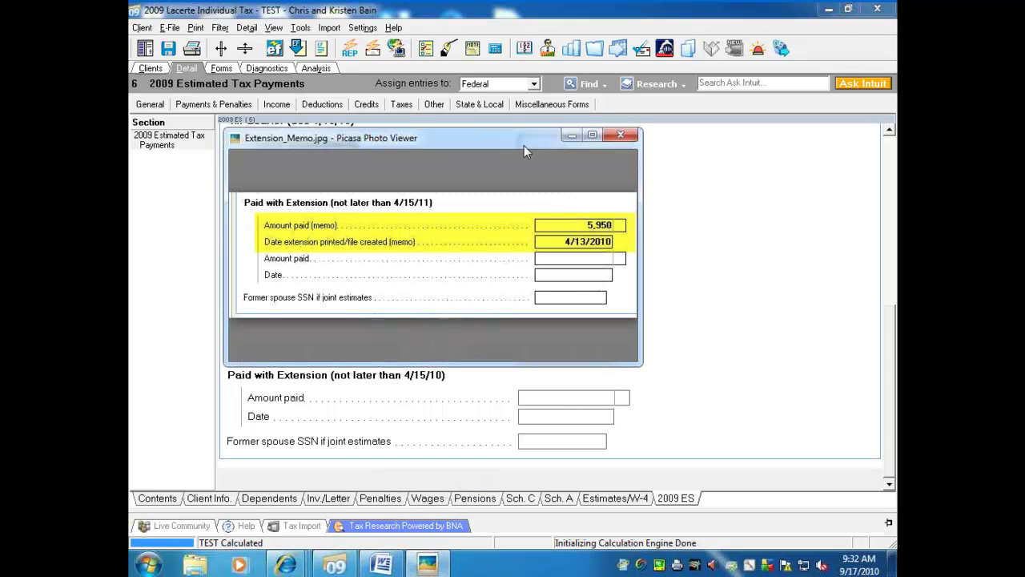
pyautogui.moveTo(524, 145); pyautogui.dragTo(675, 161)
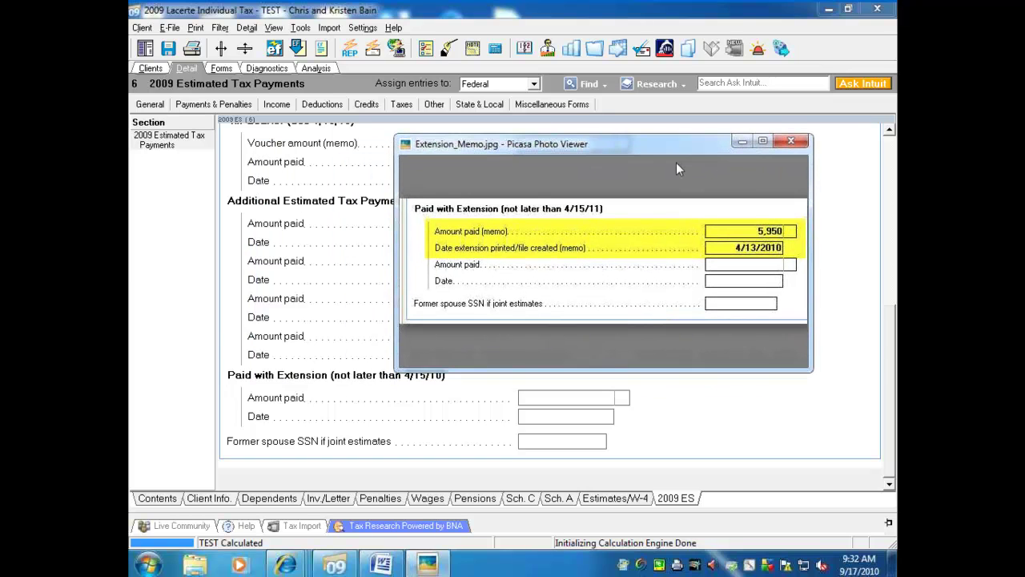